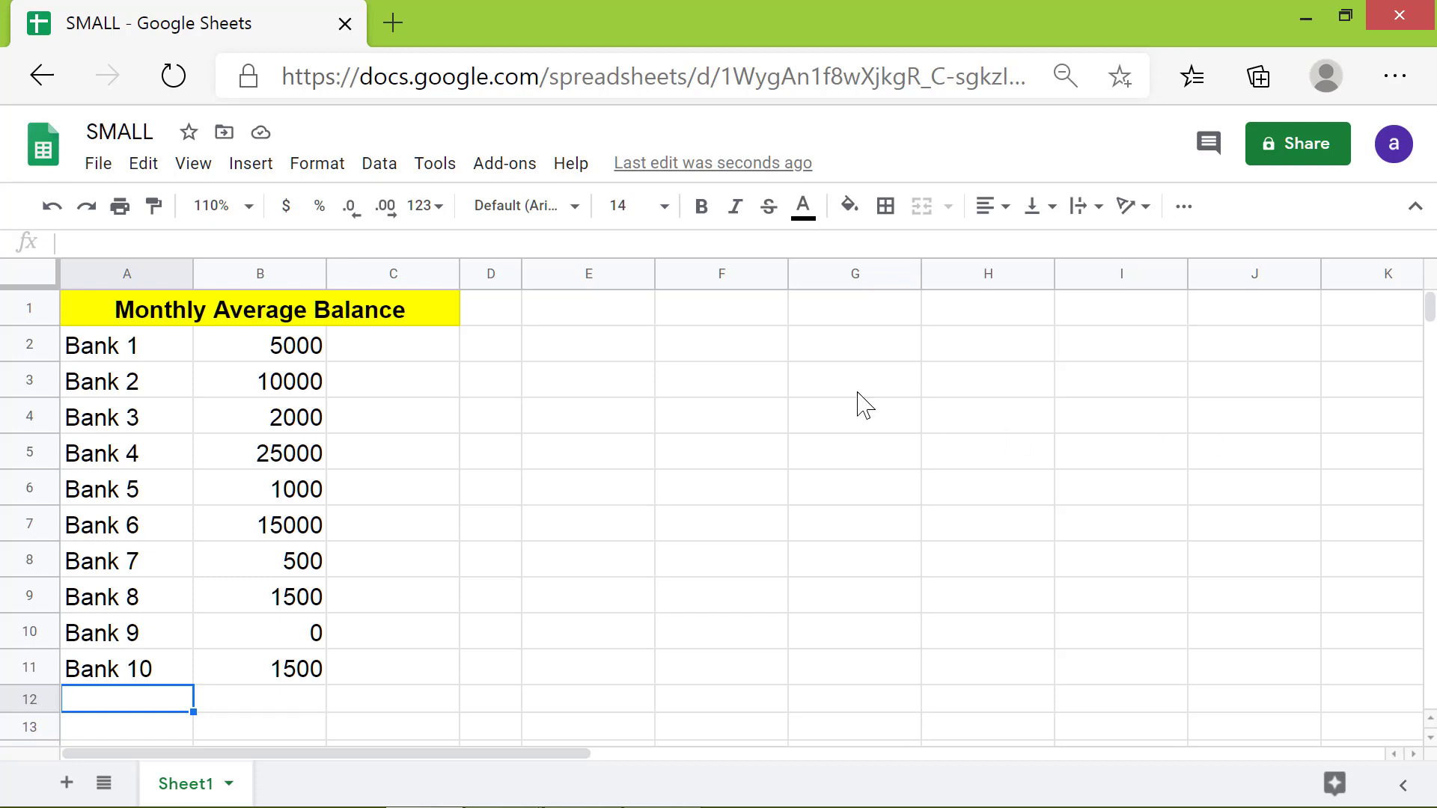
# Step: Enter the heading "Lowest Monthly Average Balance" in cell E1
pyautogui.click(633, 309)
pyautogui.write('Lowest Mont')
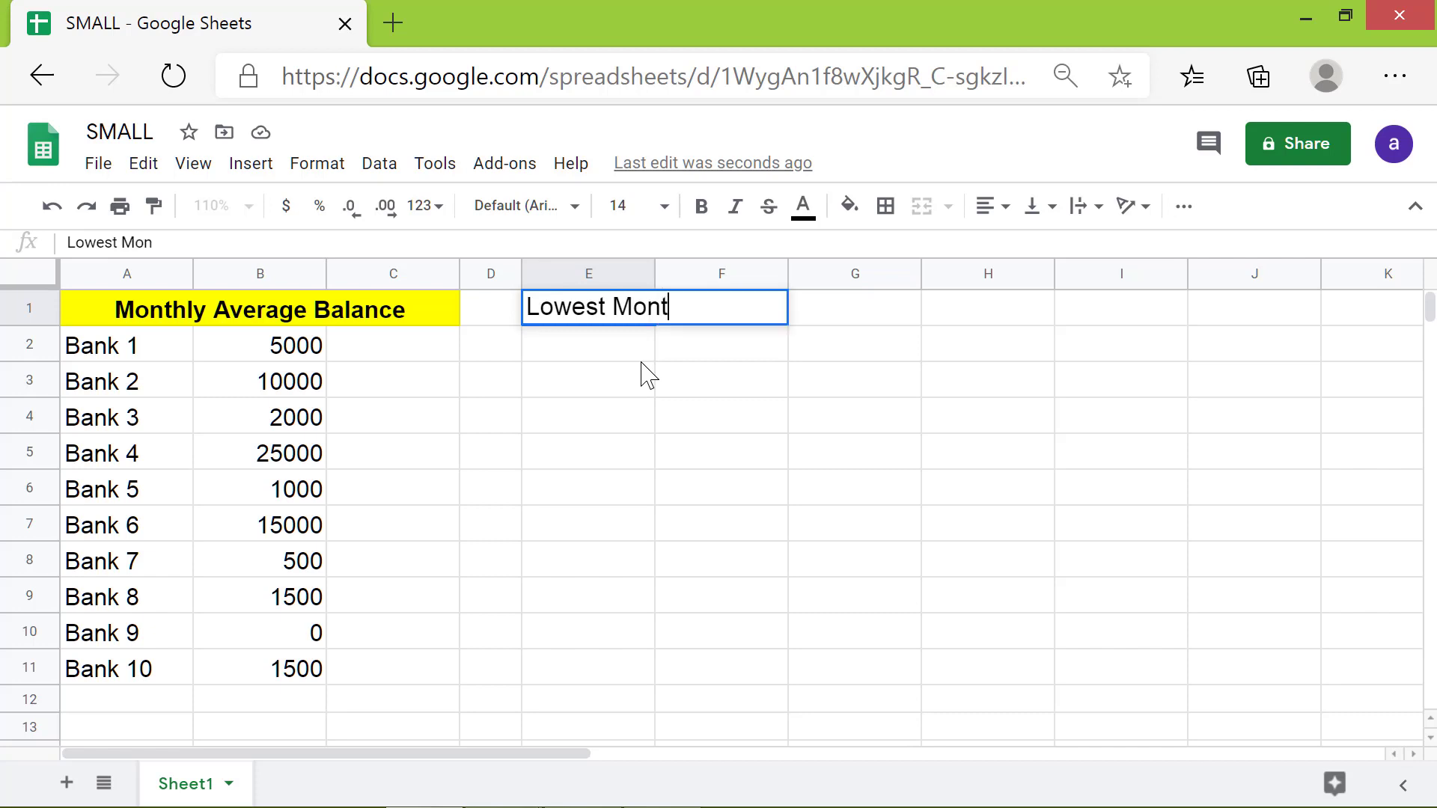
pyautogui.write('hly Average Balance')
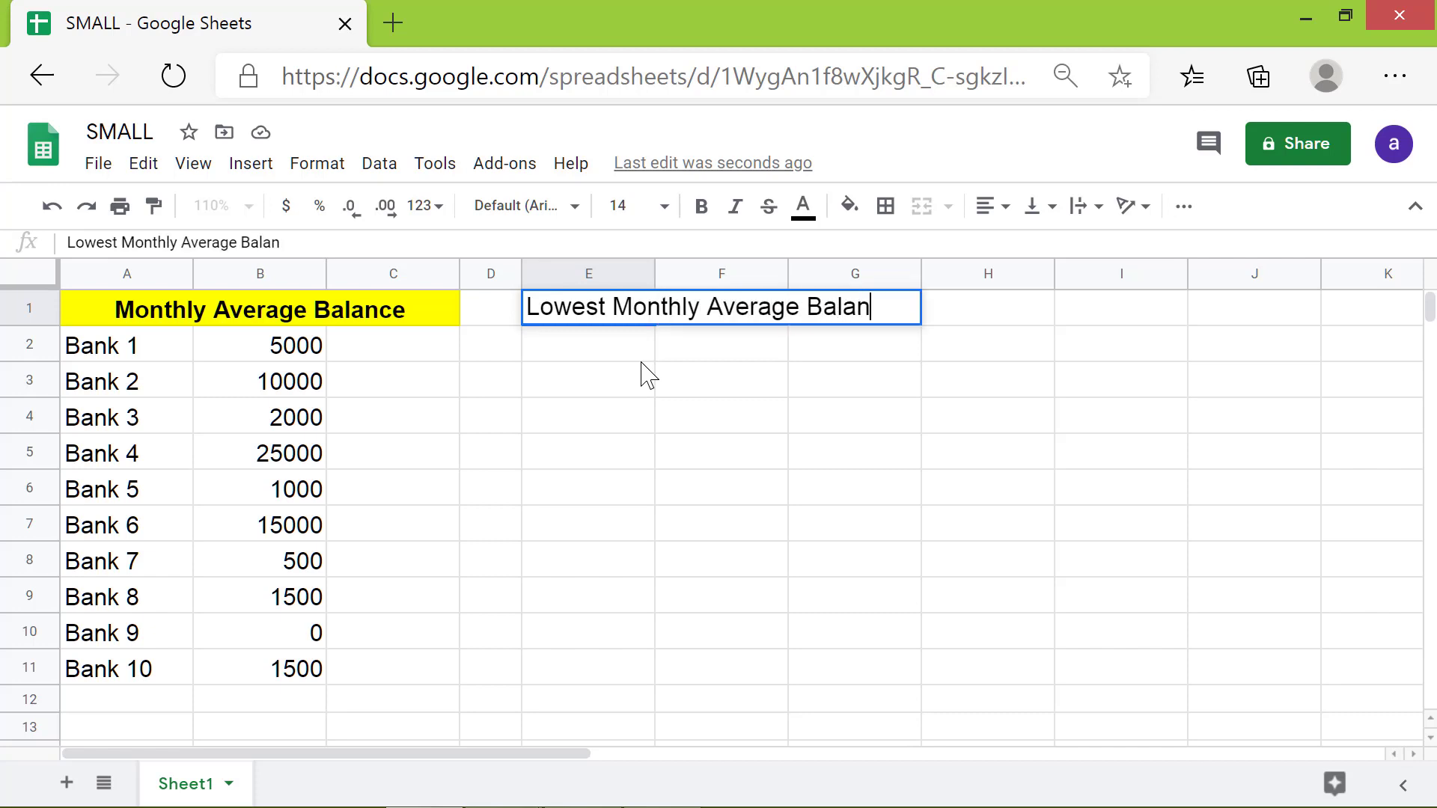
pyautogui.press('Return')
# Step: Merge cells E1:H1 and make the "Lowest Monthly Average Balance" heading bold
pyautogui.click(618, 310)
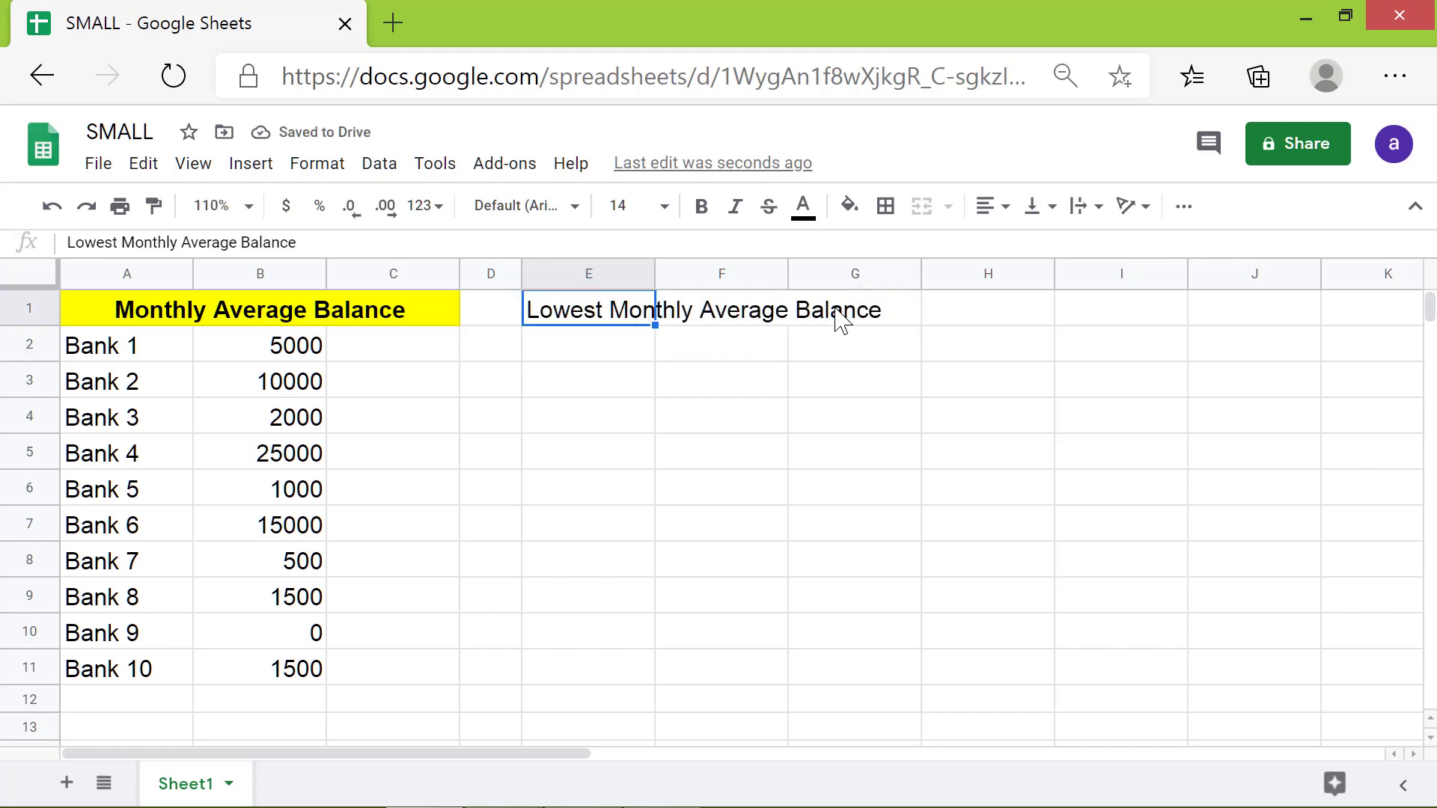
pyautogui.keyDown('shift'); pyautogui.click(964, 318); pyautogui.keyUp('shift')
pyautogui.click(921, 205)
pyautogui.click(701, 206)
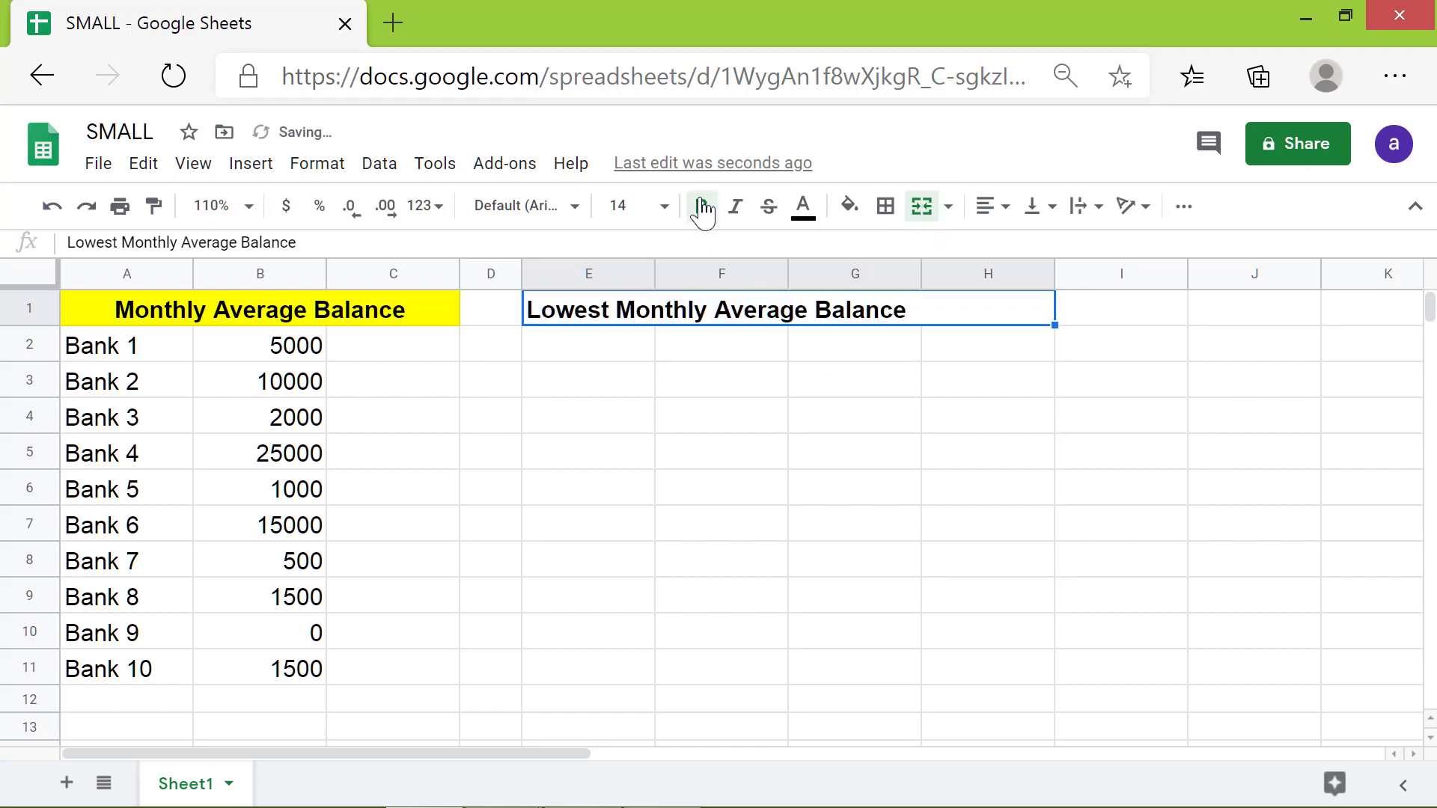
# Step: Centre the merged heading horizontally and give its cell a light blue fill
pyautogui.click(1003, 208)
pyautogui.click(1019, 247)
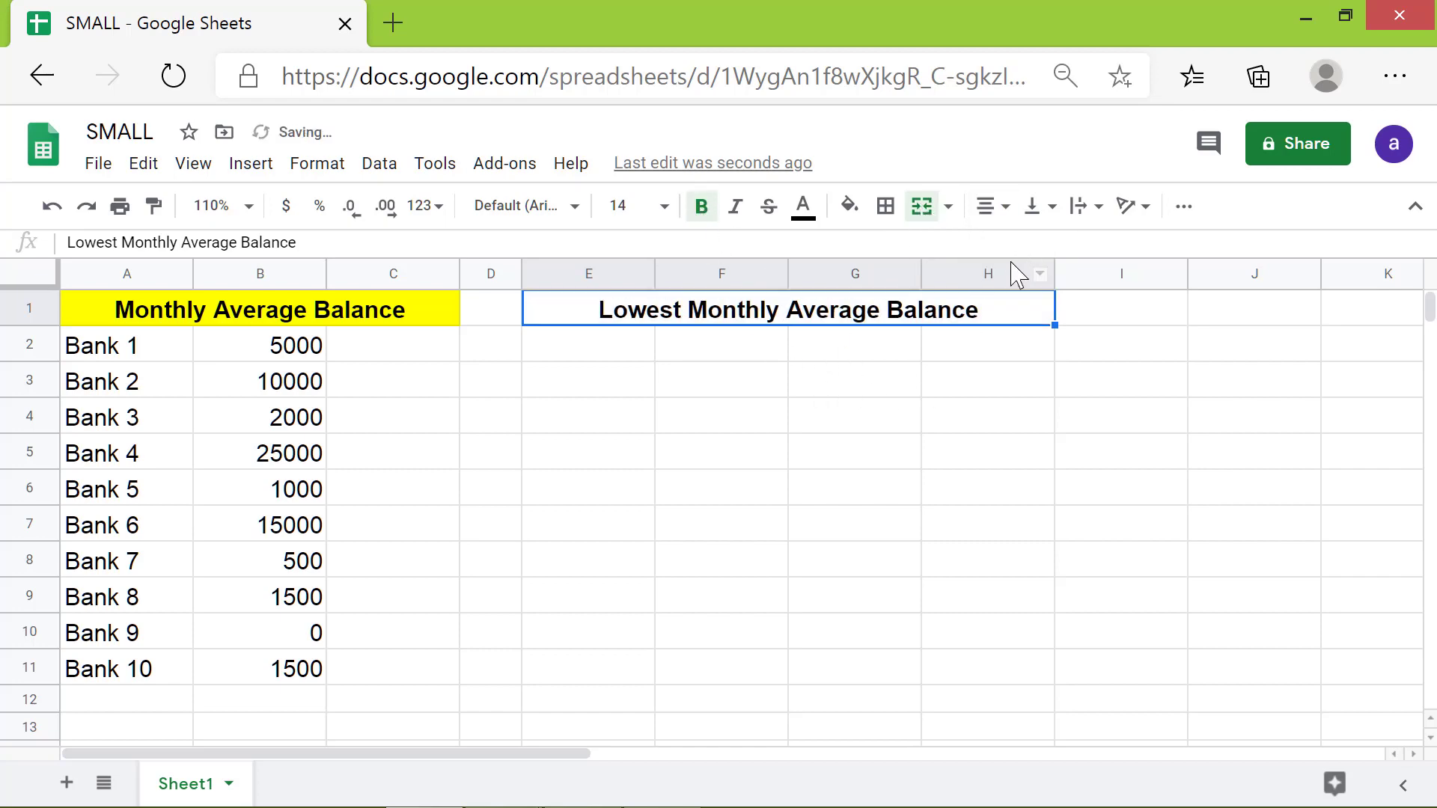
pyautogui.click(853, 208)
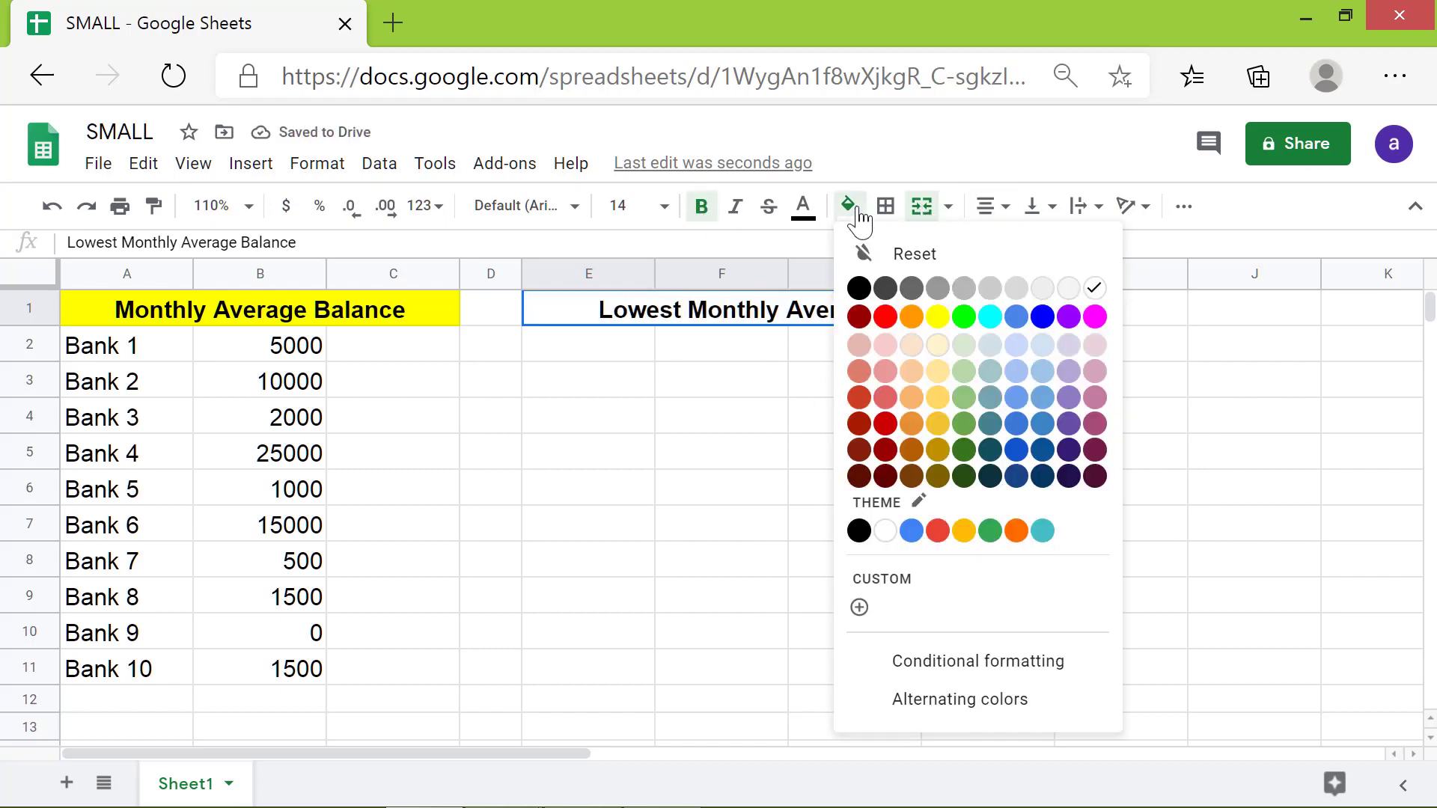
pyautogui.click(1042, 345)
# Step: Enter the rank numbers 1, 2 and 3 in cells E2, F2 and G2 below the heading
pyautogui.press('Return')
pyautogui.write('1')
pyautogui.press('Tab')
pyautogui.write('2')
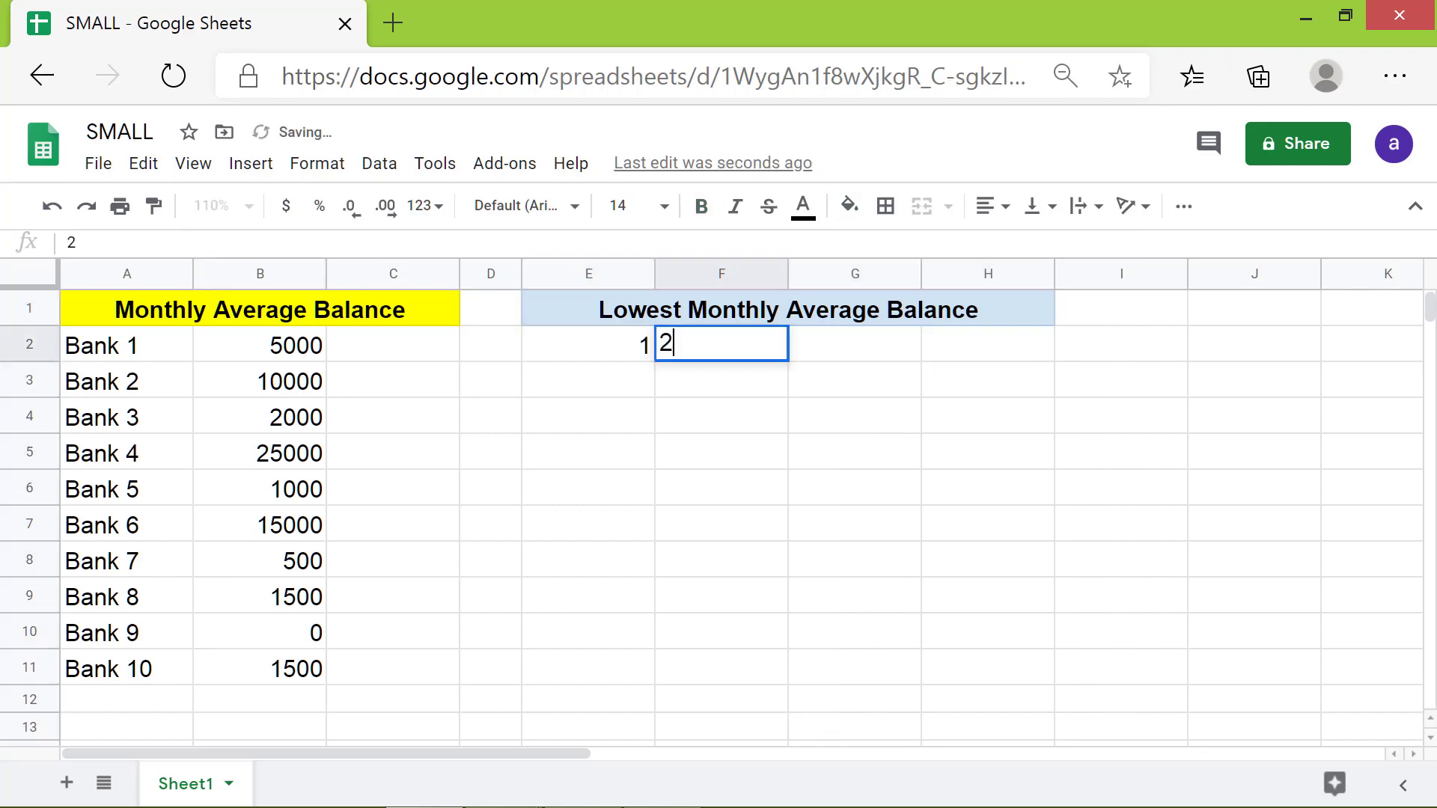
pyautogui.press('Tab')
pyautogui.write('3')
pyautogui.press('Return')
# Step: Enter a SMALL formula in E3 that uses the balances in B2:B11 as data and E2 as the rank
pyautogui.press('Left')
pyautogui.press('Left')
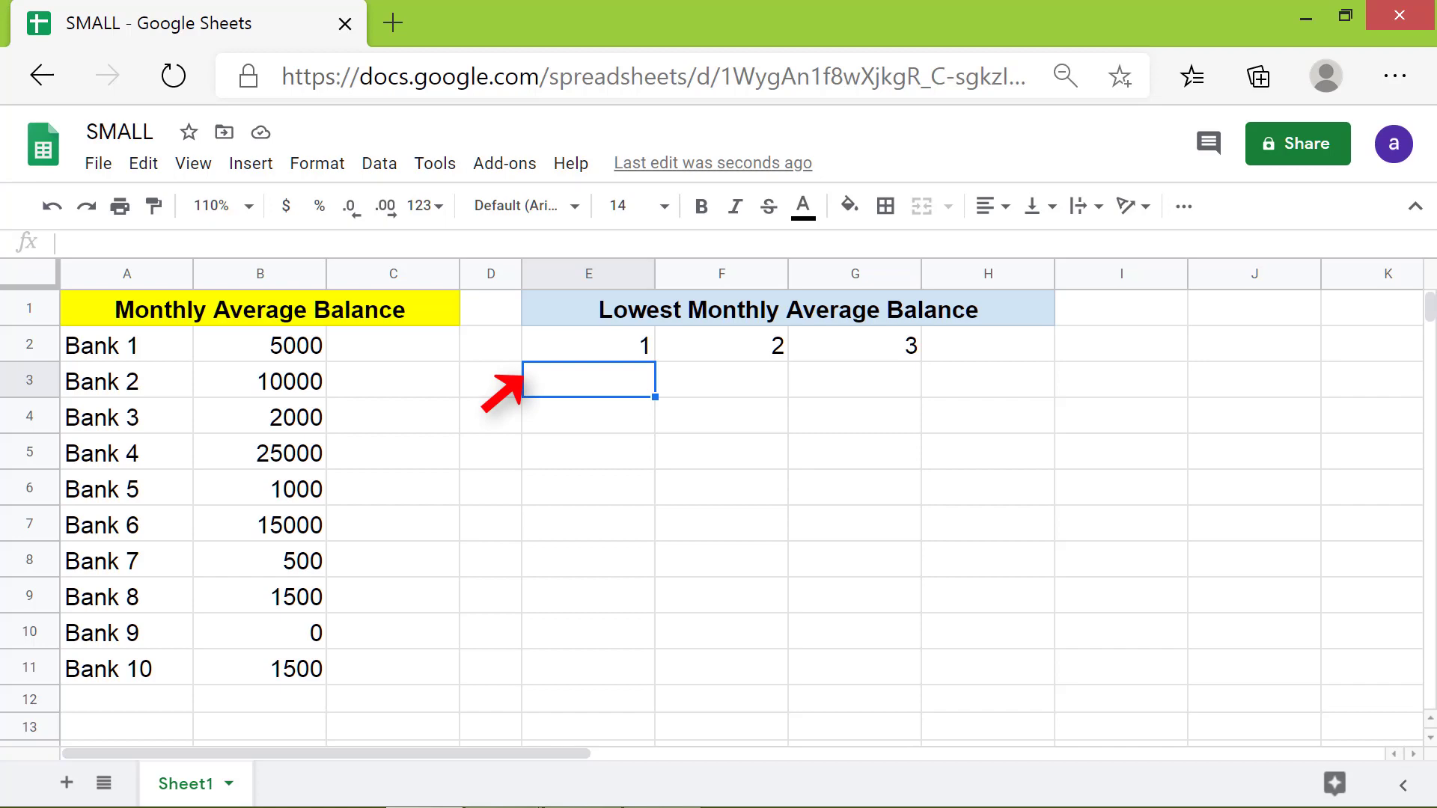
pyautogui.write('=sm')
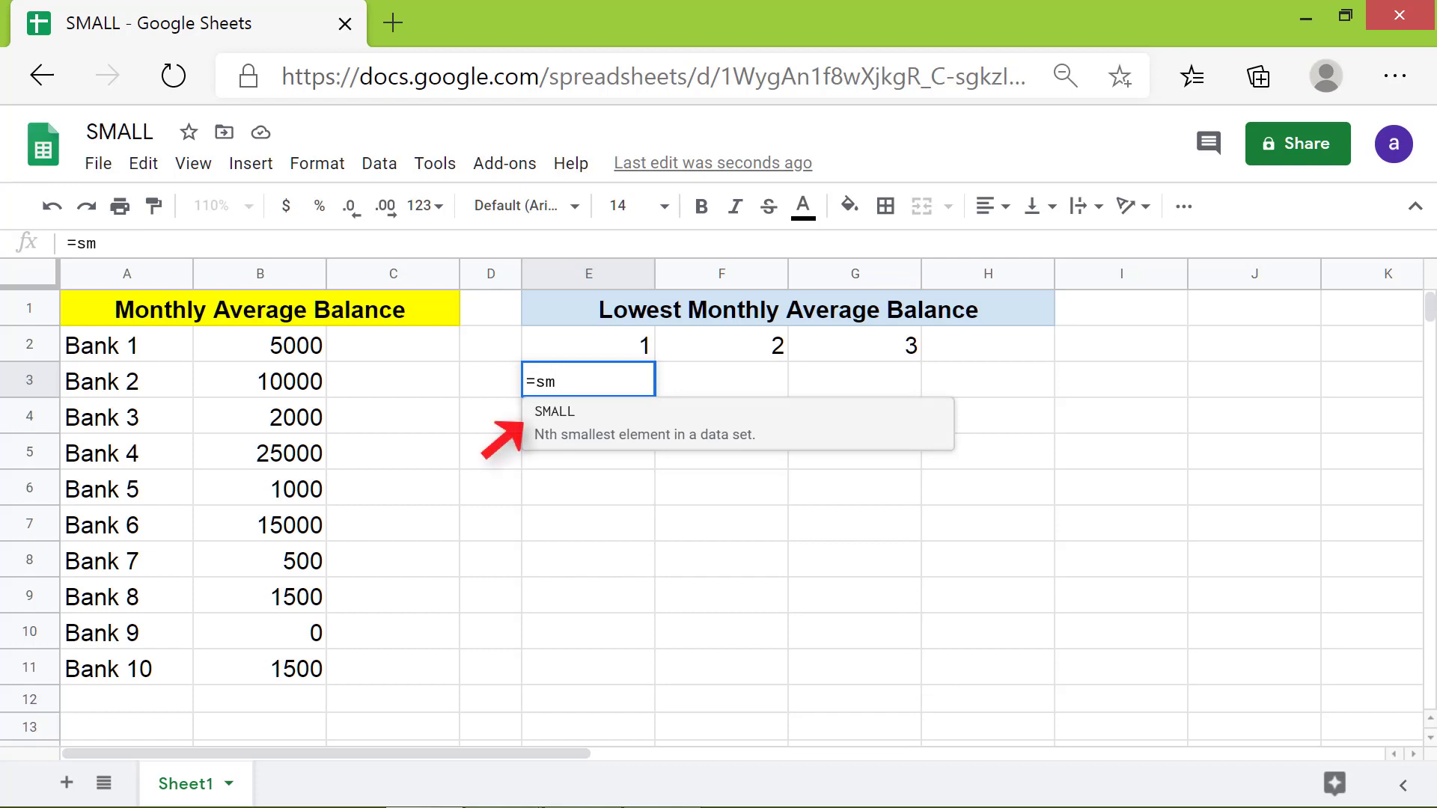
pyautogui.click(639, 426)
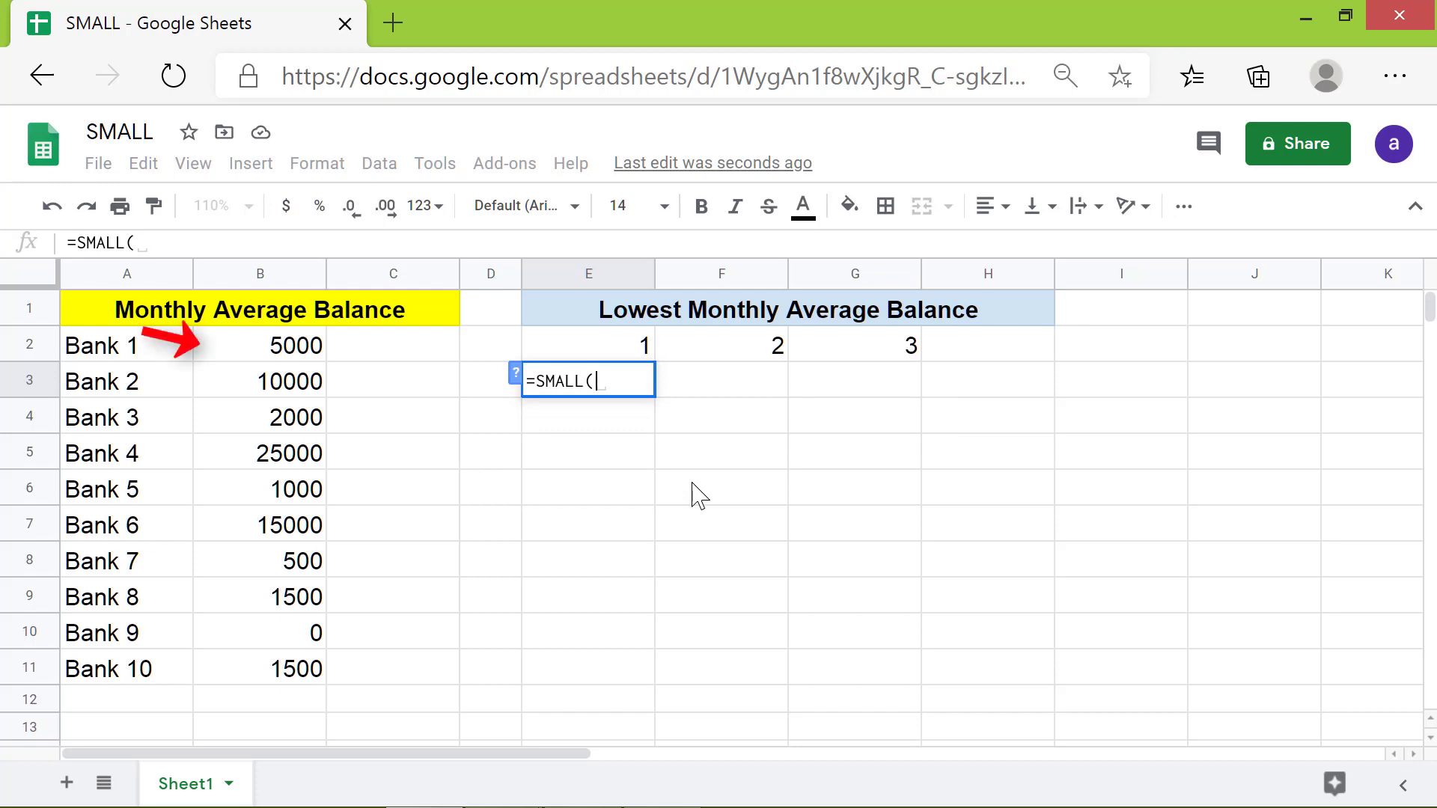
pyautogui.click(300, 338)
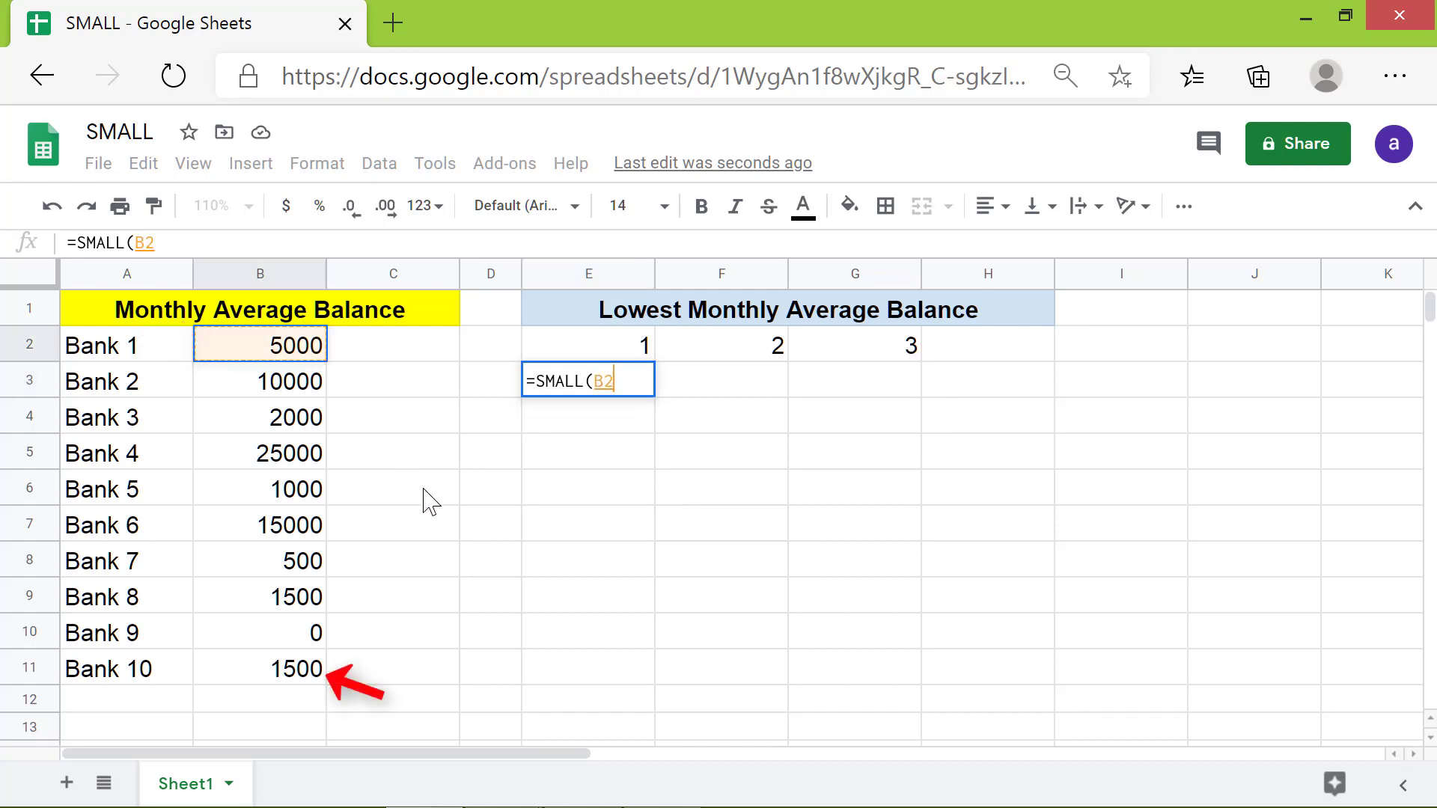
pyautogui.keyDown('shift'); pyautogui.click(305, 665); pyautogui.keyUp('shift')
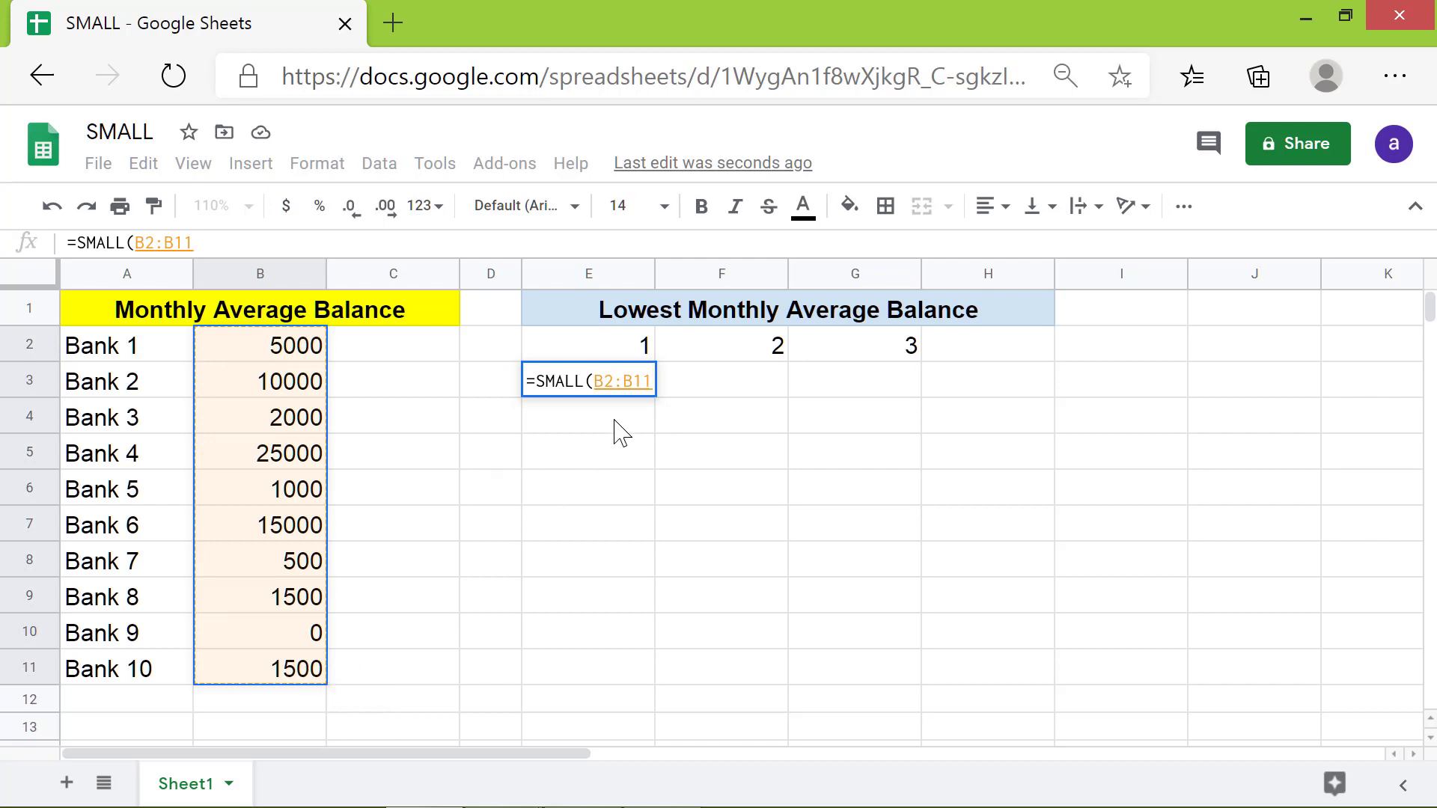
pyautogui.write(',')
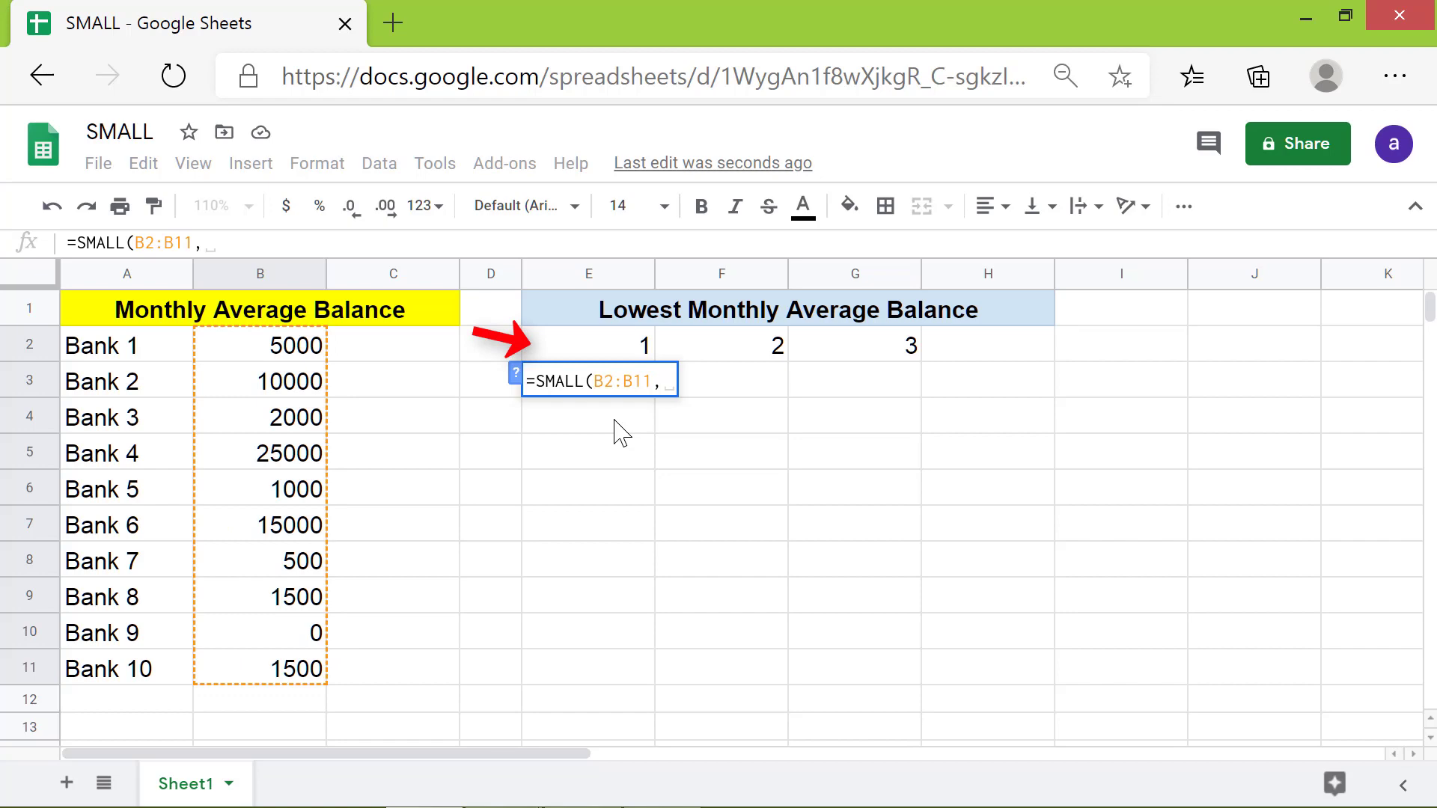
pyautogui.click(633, 352)
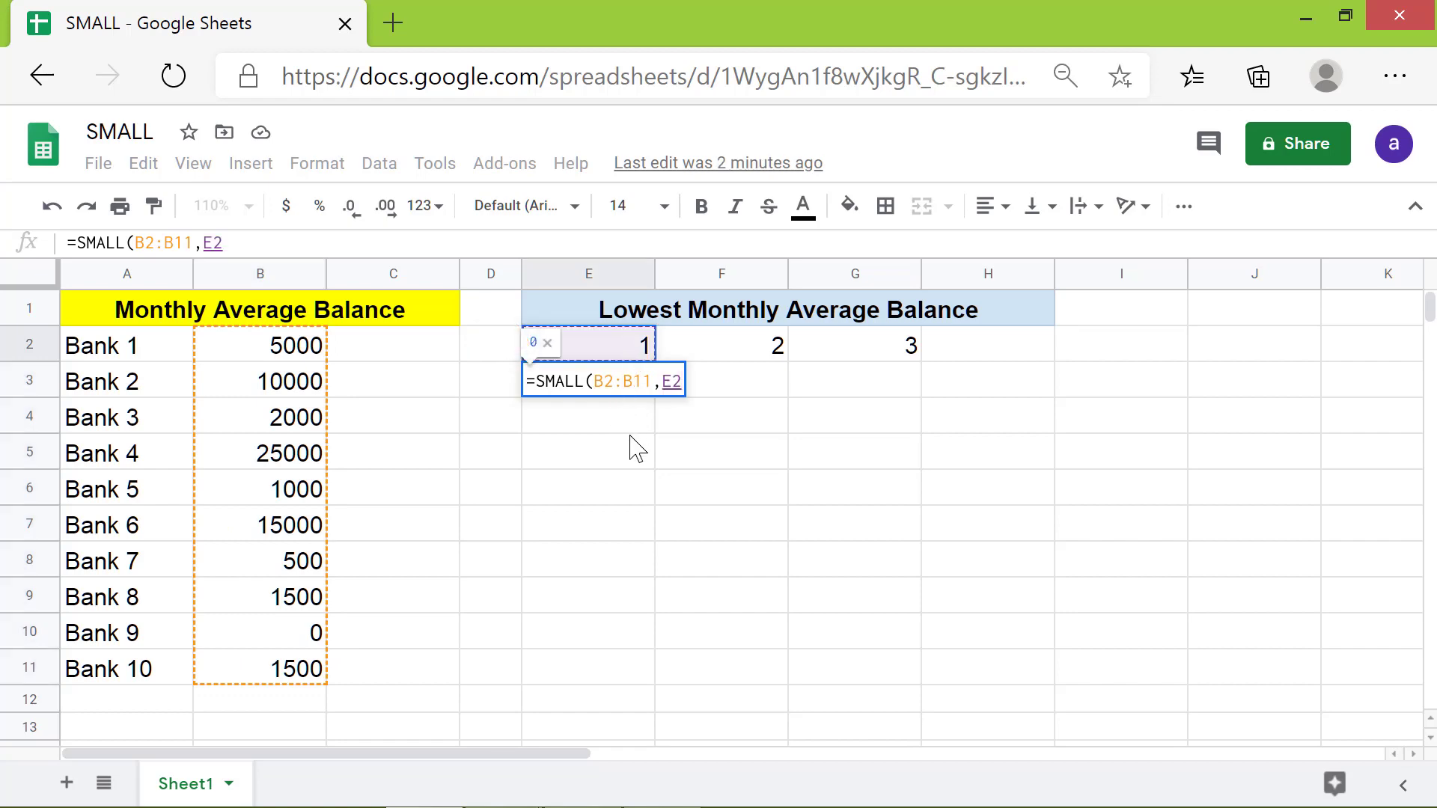
pyautogui.press('Return')
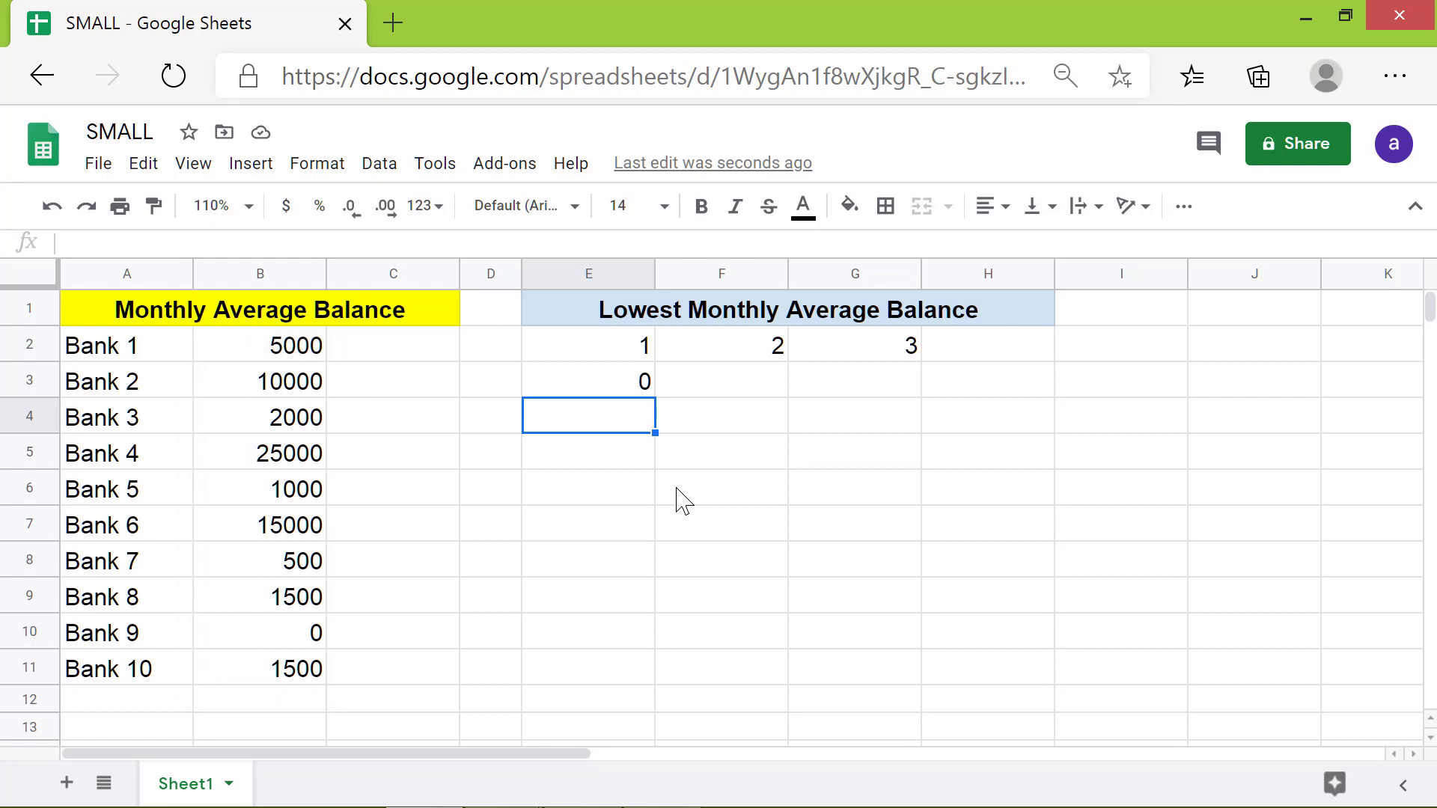
# Step: Make the data range in the E3 formula absolute, as $B$2:$B$11, leaving the E2 reference relative
pyautogui.click(632, 382)
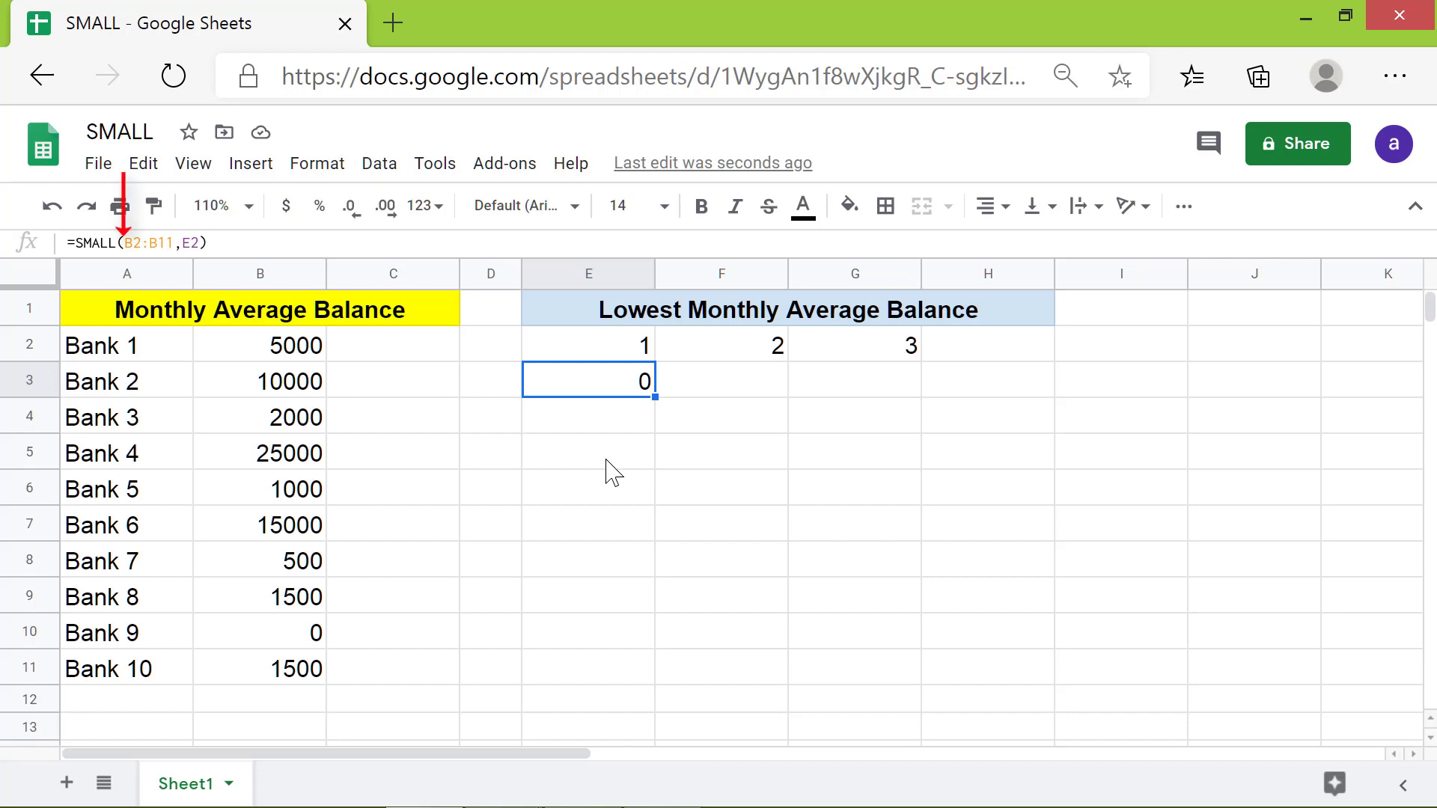
pyautogui.click(128, 241)
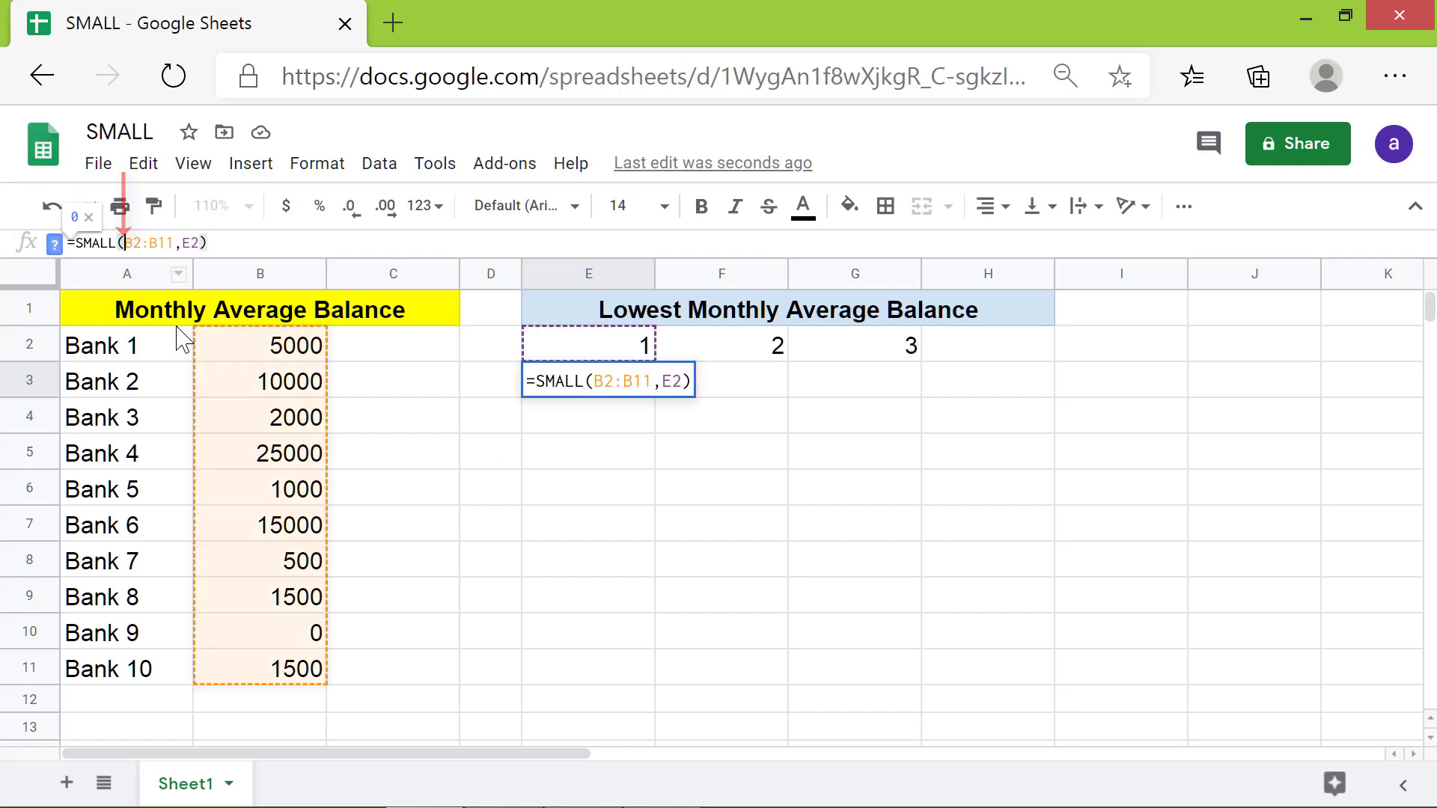
pyautogui.press('F4')
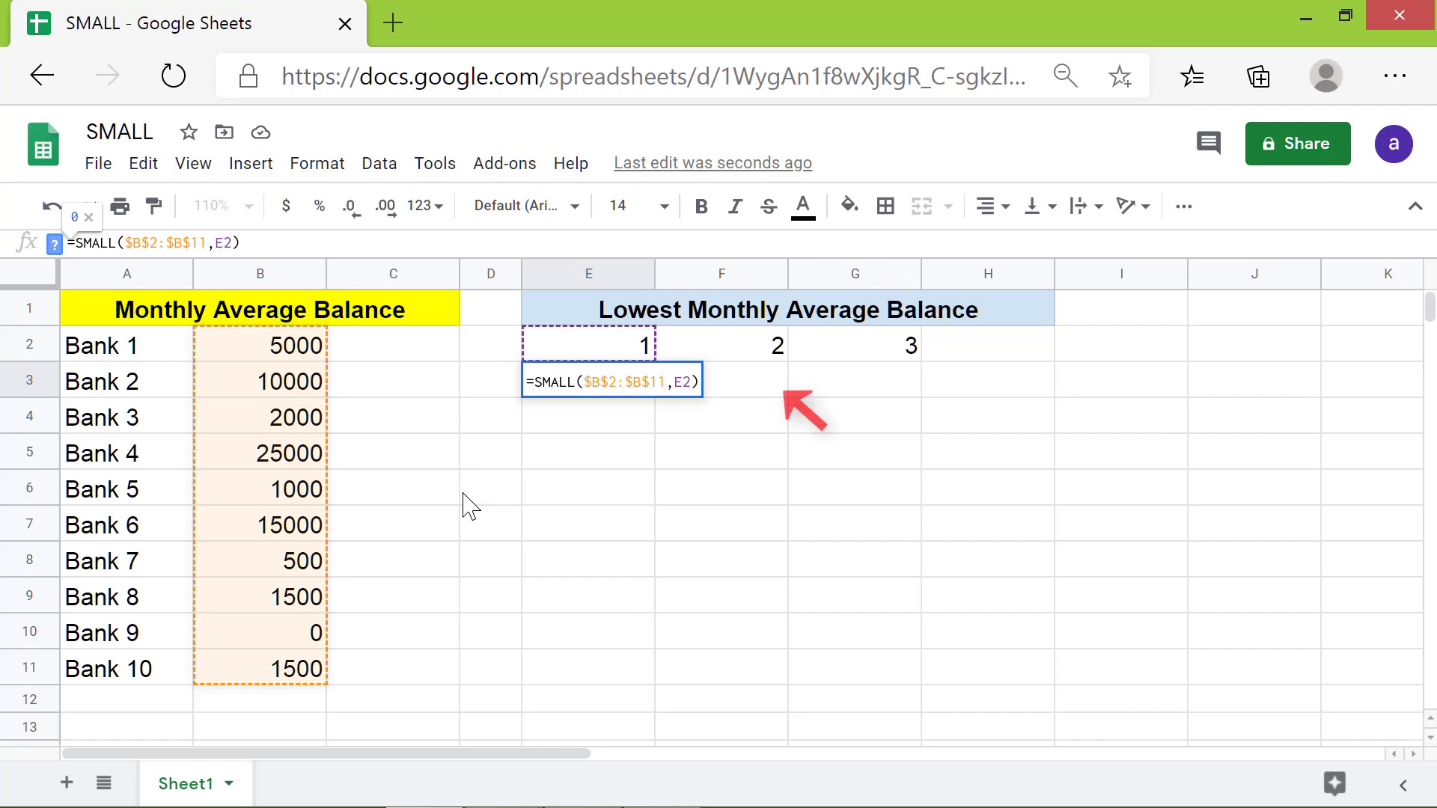
pyautogui.press('Return')
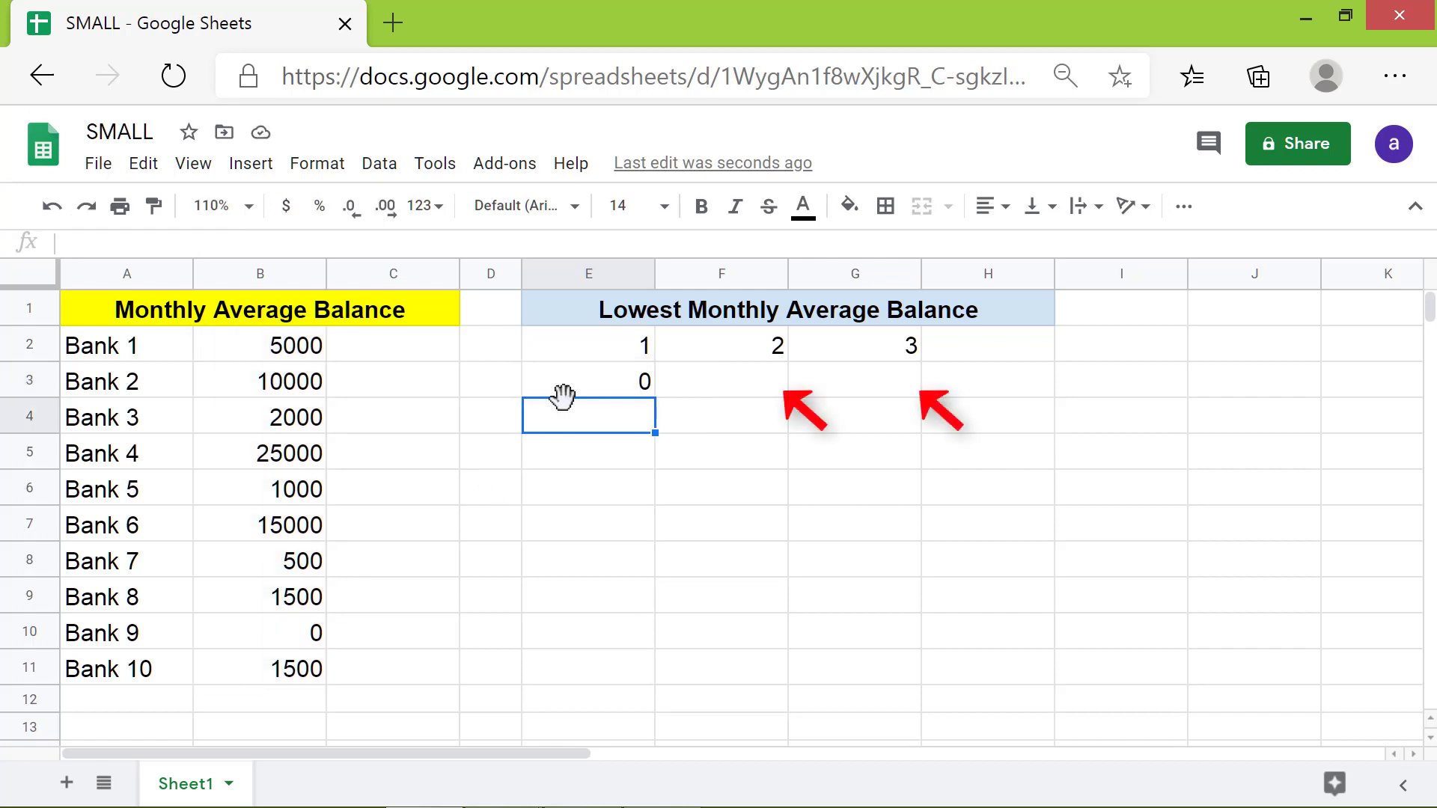
# Step: Copy the SMALL formula from E3 across to F3 and G3
pyautogui.click(584, 389)
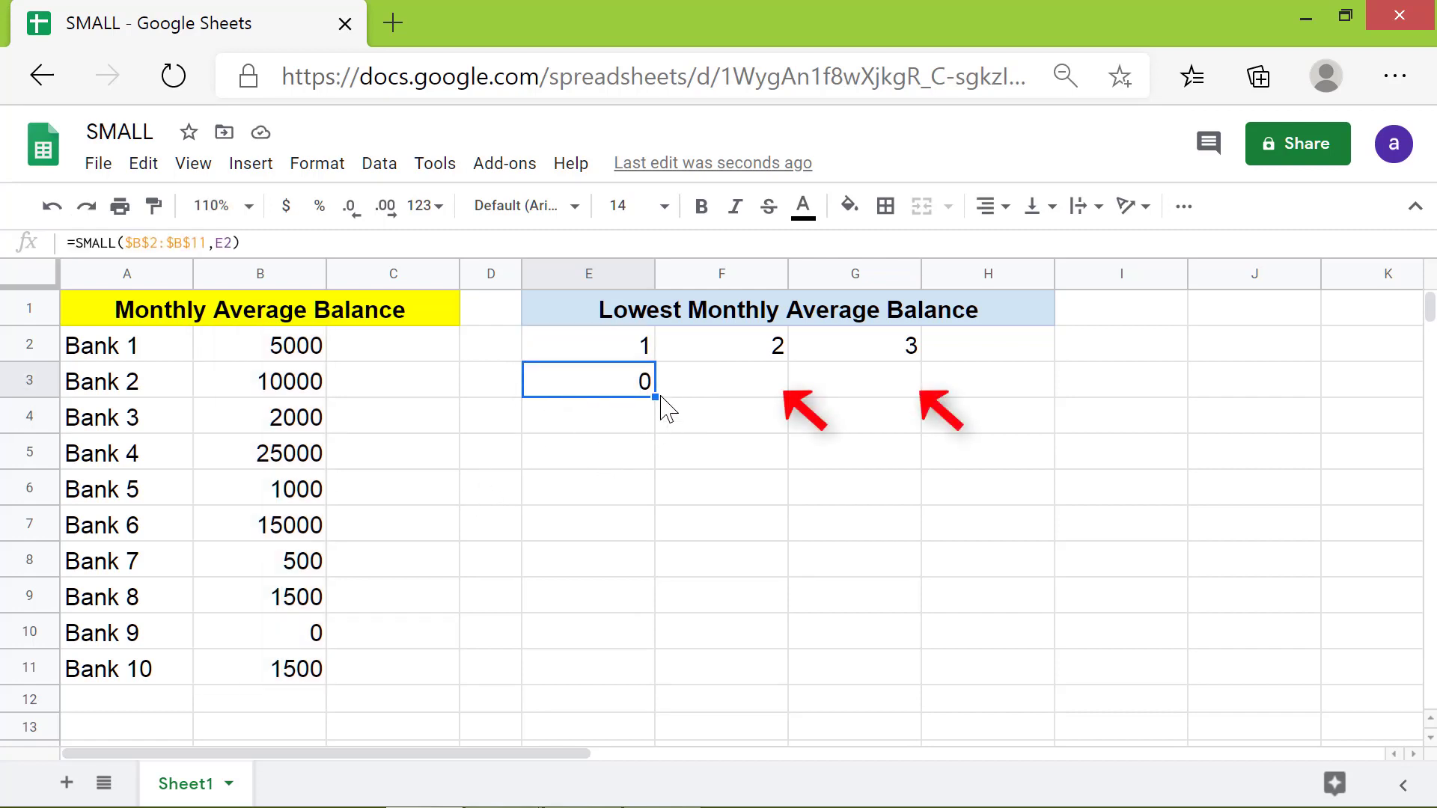
pyautogui.moveTo(654, 397); pyautogui.dragTo(874, 404)
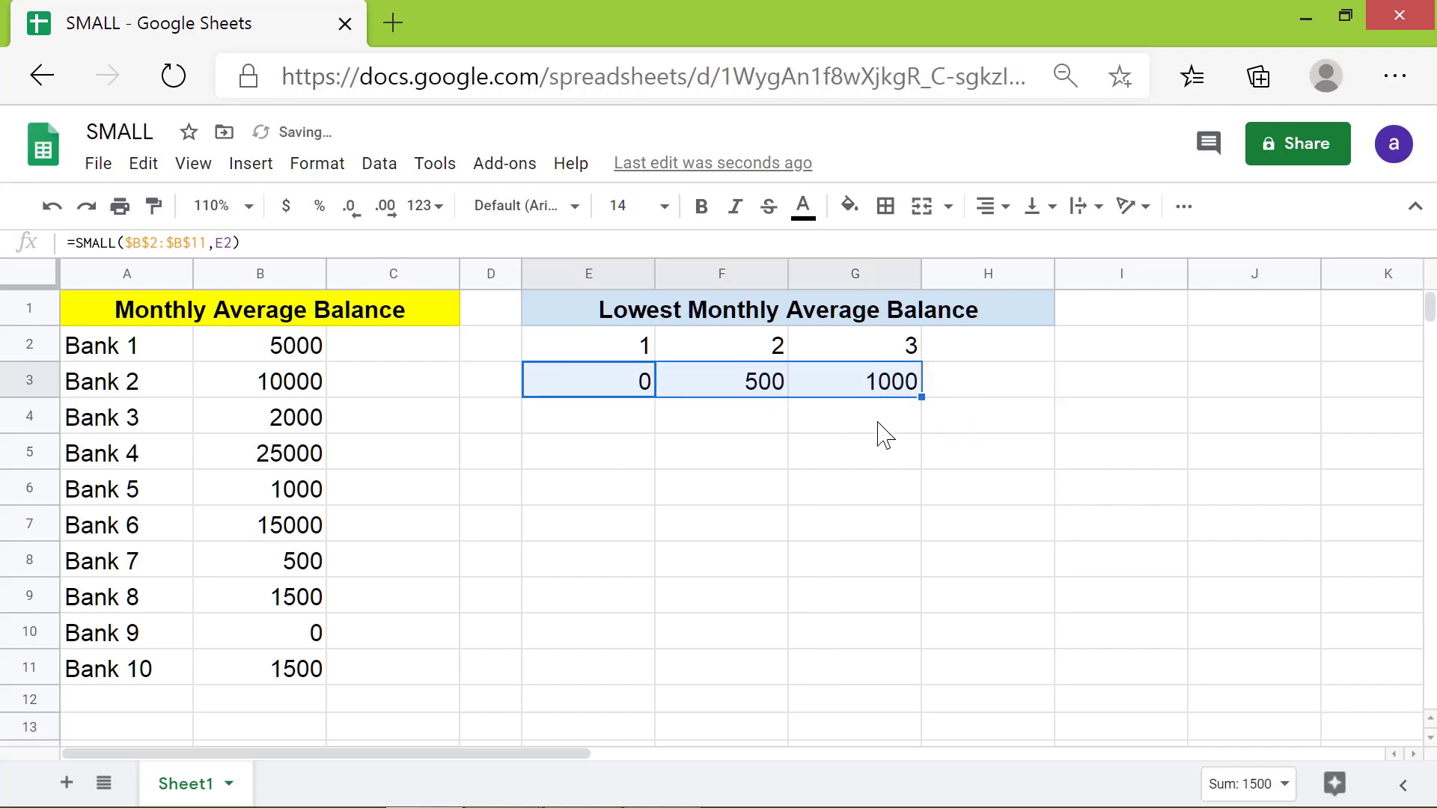
pyautogui.click(877, 422)
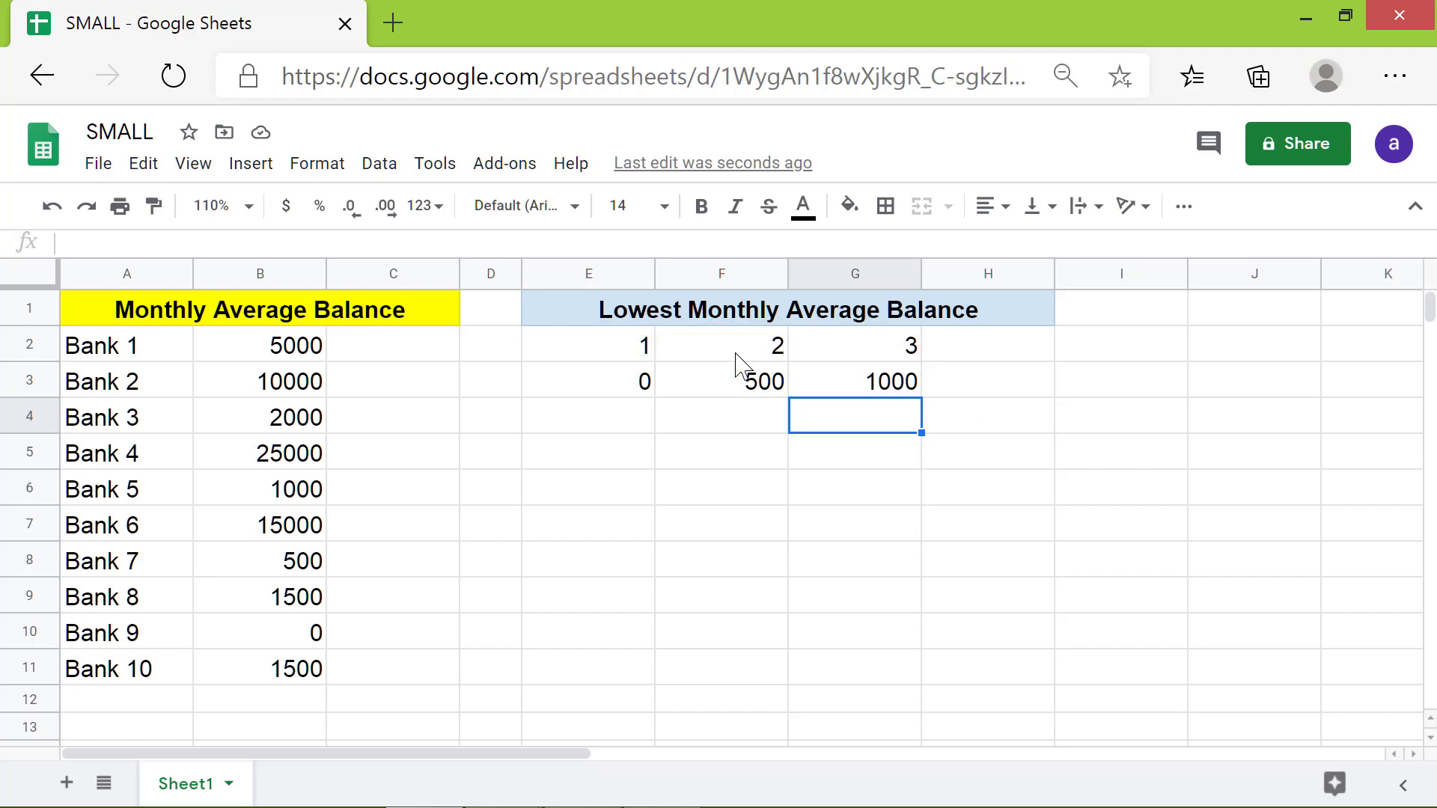
# Step: Change the rank numbers in E2, F2 and G2 to 5, 7 and 9
pyautogui.click(621, 345)
pyautogui.write('5')
pyautogui.press('Tab')
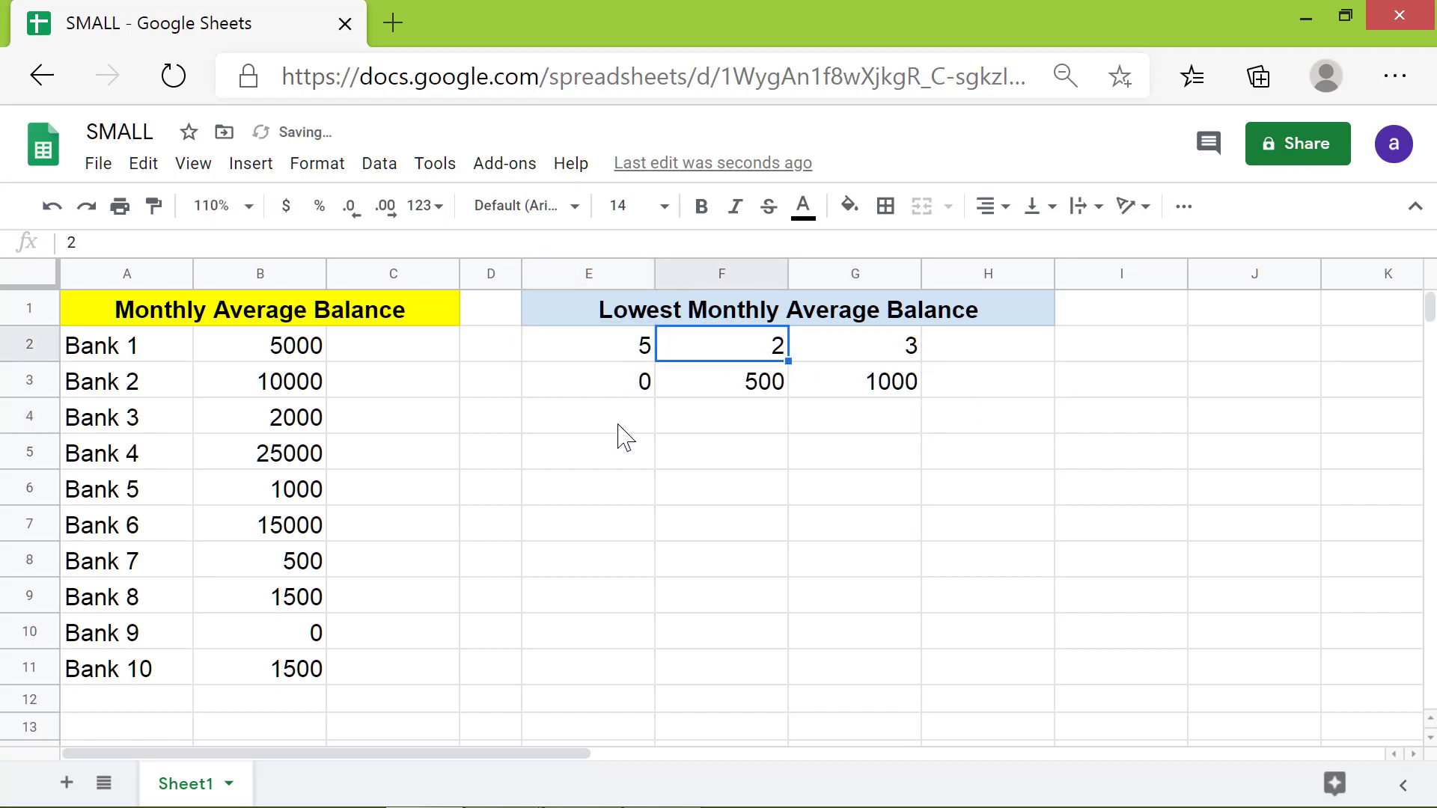
pyautogui.write('7')
pyautogui.press('Tab')
pyautogui.write('9')
pyautogui.press('Tab')
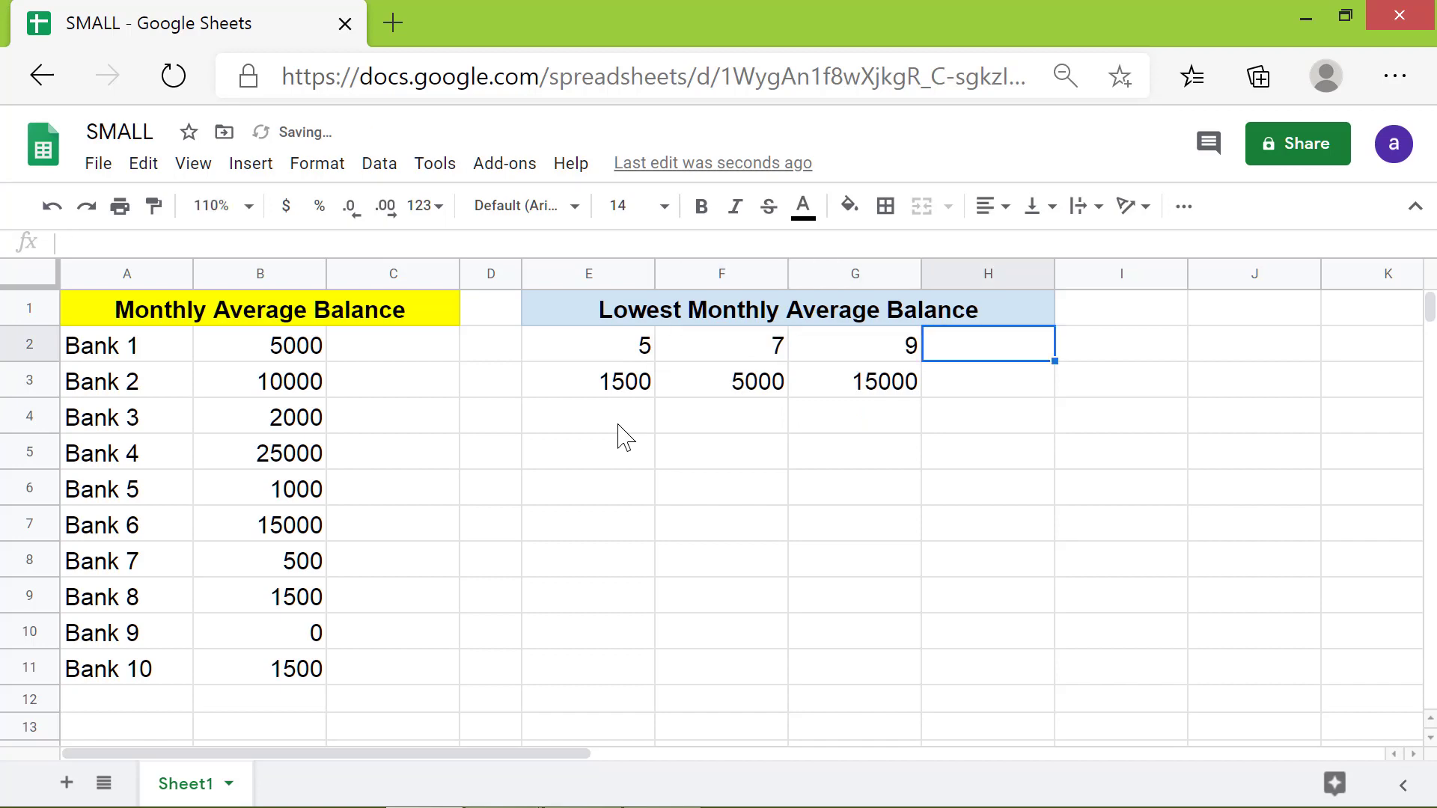